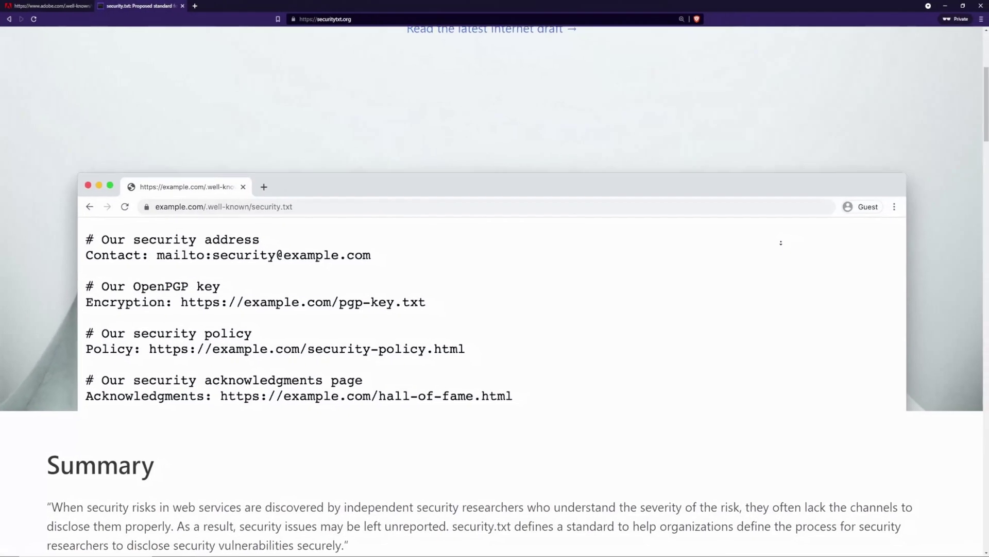
Step: Scroll down securitytxt.org to the generator form filled with the neutrondev.com details
{"action": "scroll", "coordinate": [780, 241], "scroll_direction": "down", "scroll_amount": 2}
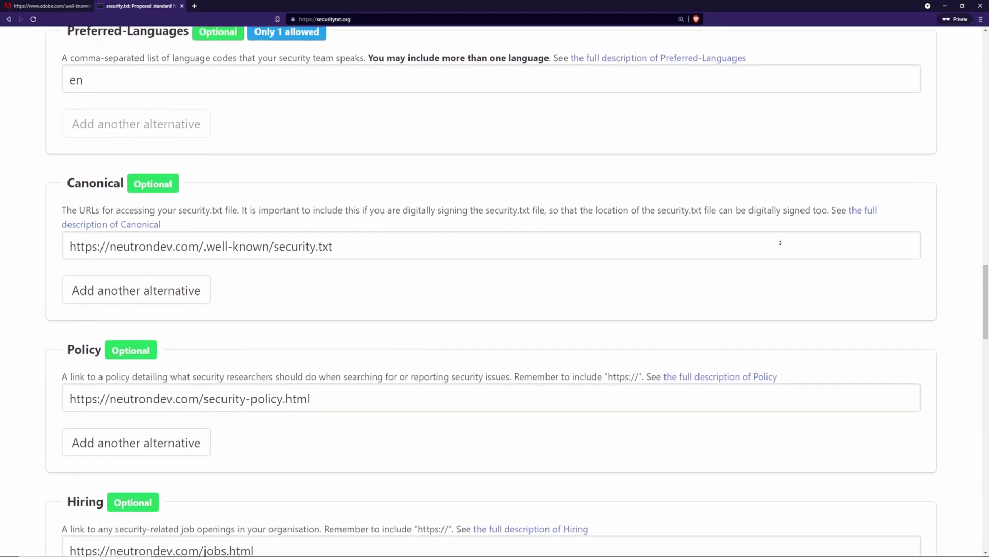
Step: Generate the neutrondev.com security.txt, with Expires 2022-04-25T06:53:00.000Z, and copy it to the clipboard
{"action": "scroll", "coordinate": [780, 242], "scroll_direction": "down", "scroll_amount": 3}
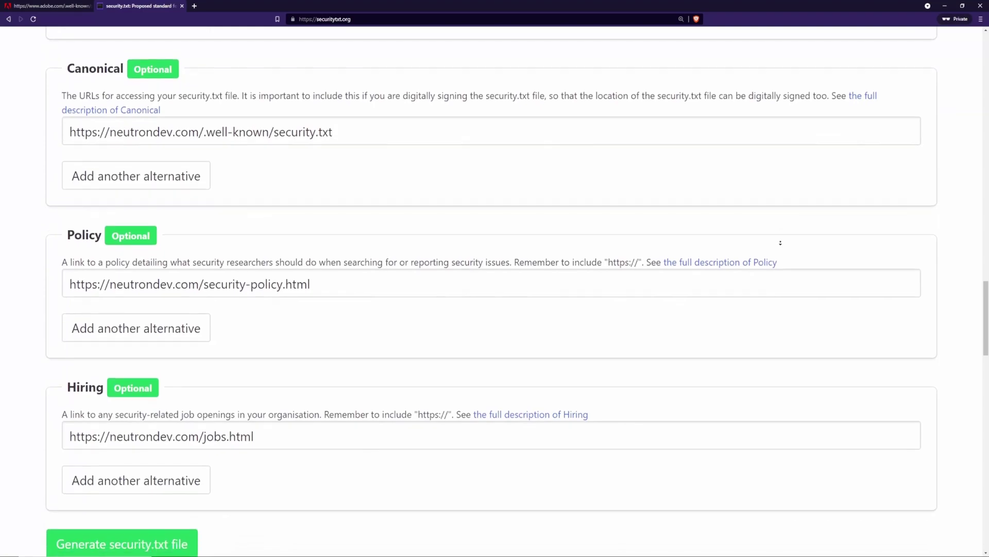
{"action": "scroll", "coordinate": [780, 243], "scroll_direction": "down", "scroll_amount": 3}
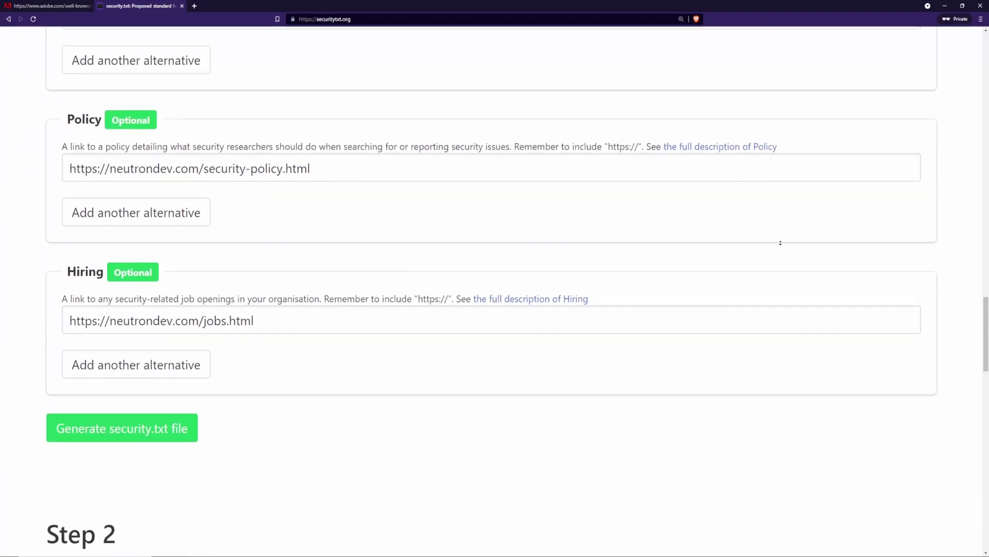
{"action": "scroll", "coordinate": [780, 243], "scroll_direction": "down", "scroll_amount": 3}
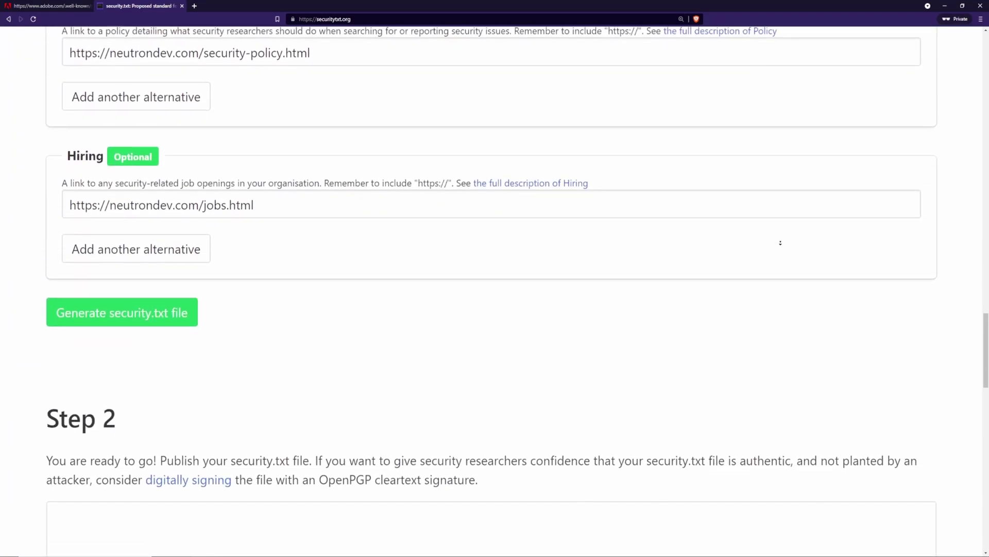
{"action": "scroll", "coordinate": [780, 243], "scroll_direction": "down", "scroll_amount": 3}
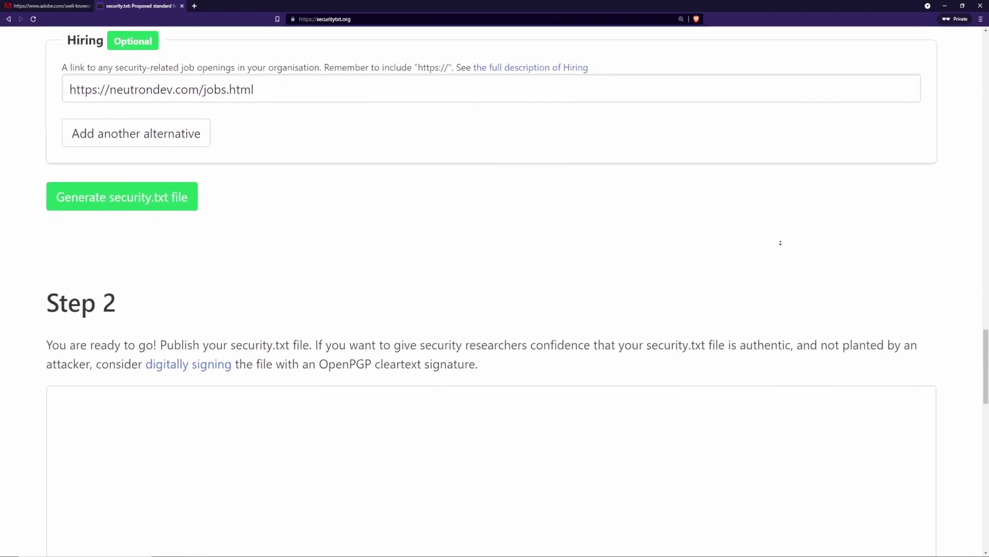
{"action": "scroll", "coordinate": [780, 243], "scroll_direction": "down", "scroll_amount": 1}
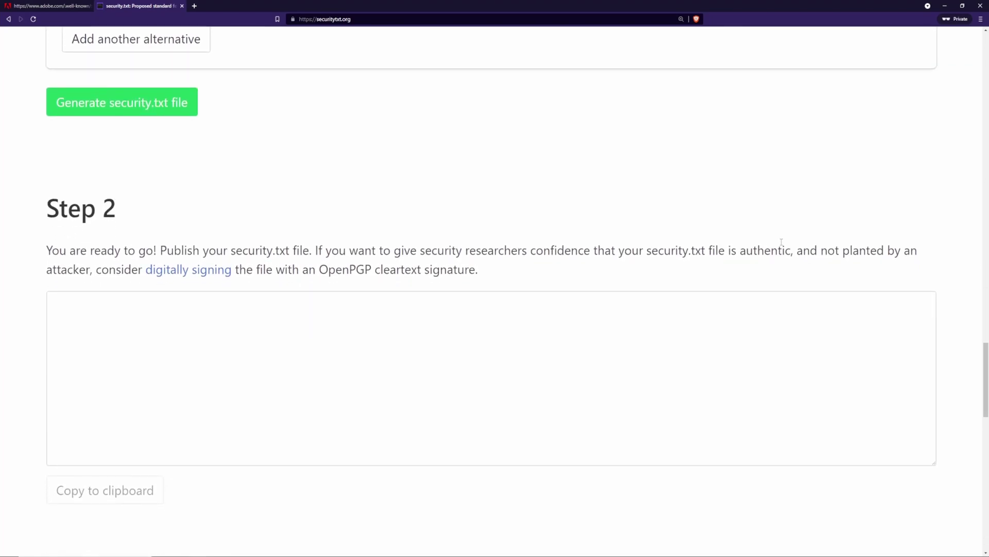
{"action": "left_click", "coordinate": [137, 105]}
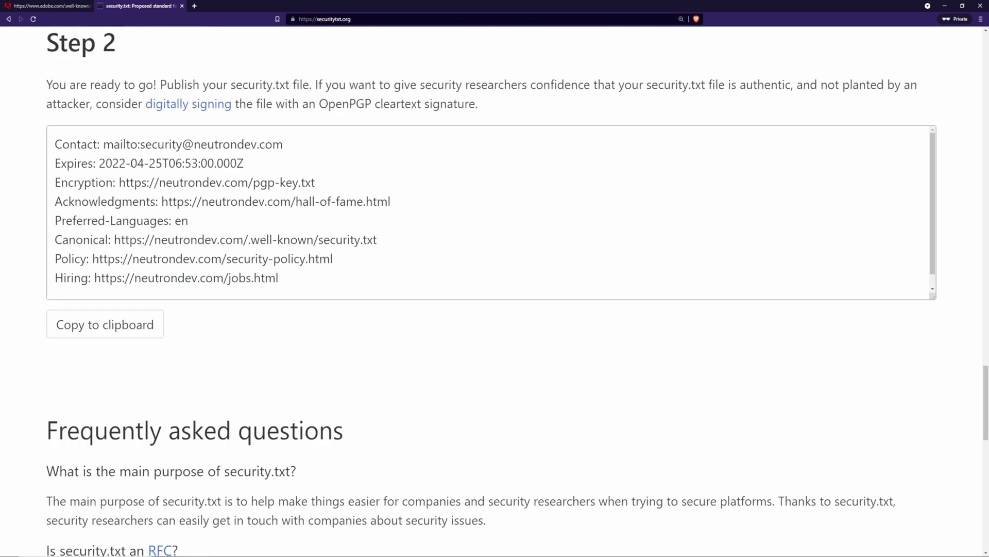
{"action": "left_click", "coordinate": [125, 325]}
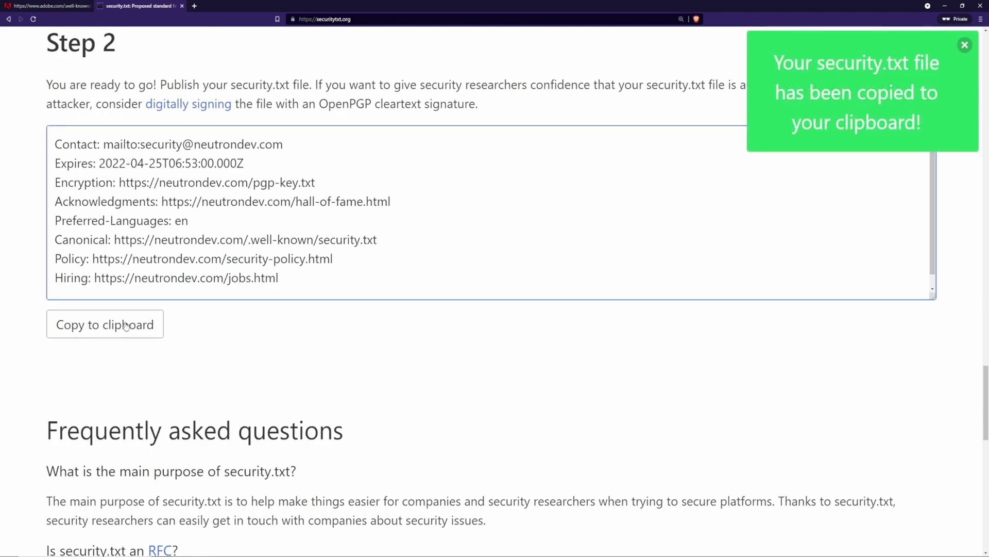
Step: Back on Brave Search, search for the pasted query "security.txt" filetype:txt
{"action": "key", "text": "alt+Left"}
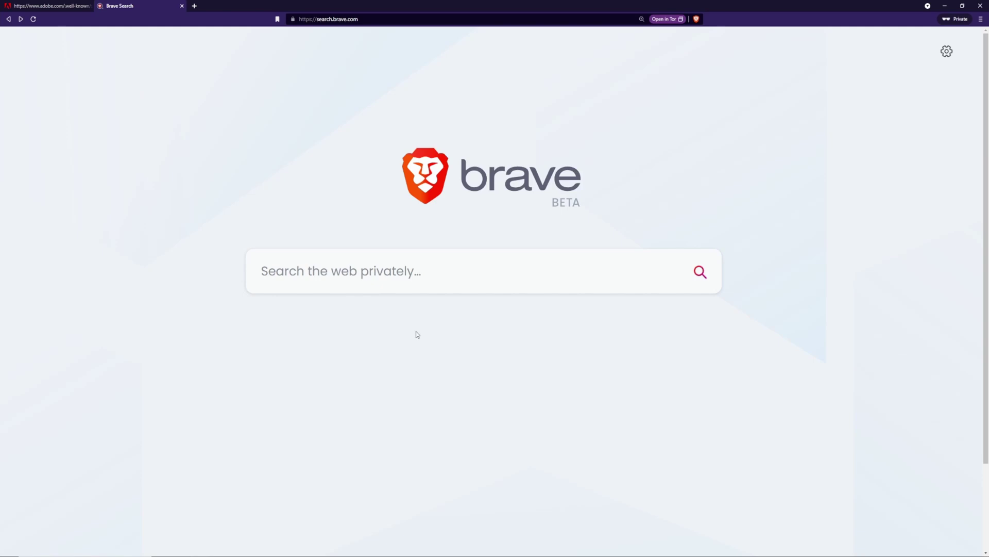
{"action": "left_click", "coordinate": [418, 273]}
{"action": "left_click", "coordinate": [417, 272]}
{"action": "type", "text": "\"security.txt\" filetype:txt"}
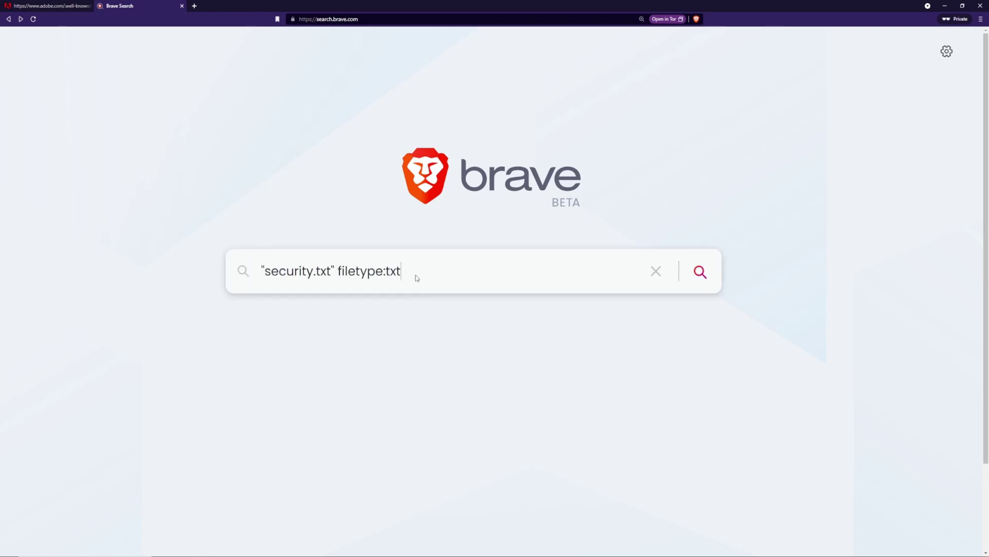
{"action": "key", "text": "Return"}
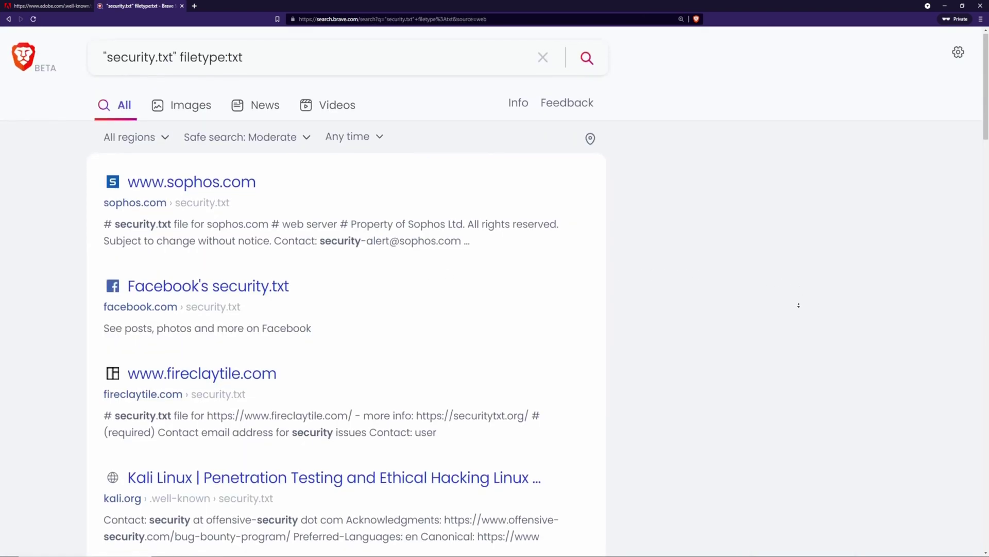
Step: Scroll through results listing security.txt files from Sophos, Facebook, Kali, ICANN, Fortinet and Heroku
{"action": "scroll", "coordinate": [796, 291], "scroll_direction": "down", "scroll_amount": 1}
{"action": "scroll", "coordinate": [797, 311], "scroll_direction": "down", "scroll_amount": 2}
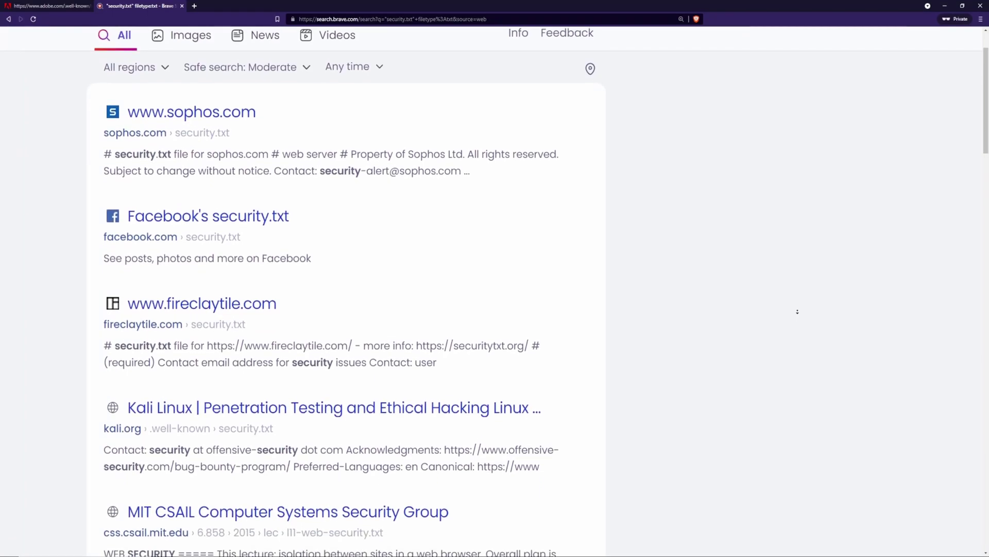
{"action": "scroll", "coordinate": [797, 314], "scroll_direction": "down", "scroll_amount": 3}
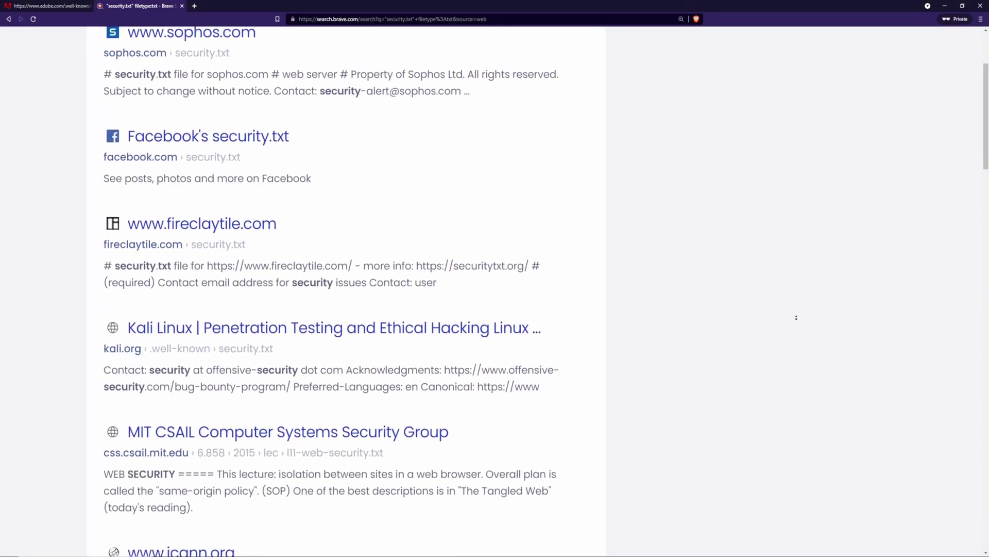
{"action": "scroll", "coordinate": [797, 318], "scroll_direction": "down", "scroll_amount": 3}
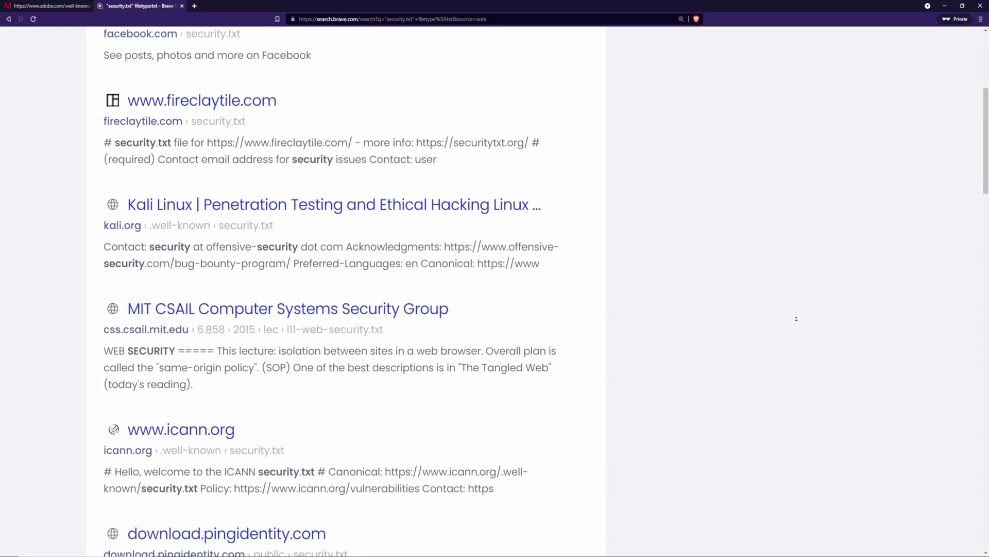
{"action": "scroll", "coordinate": [796, 319], "scroll_direction": "down", "scroll_amount": 3}
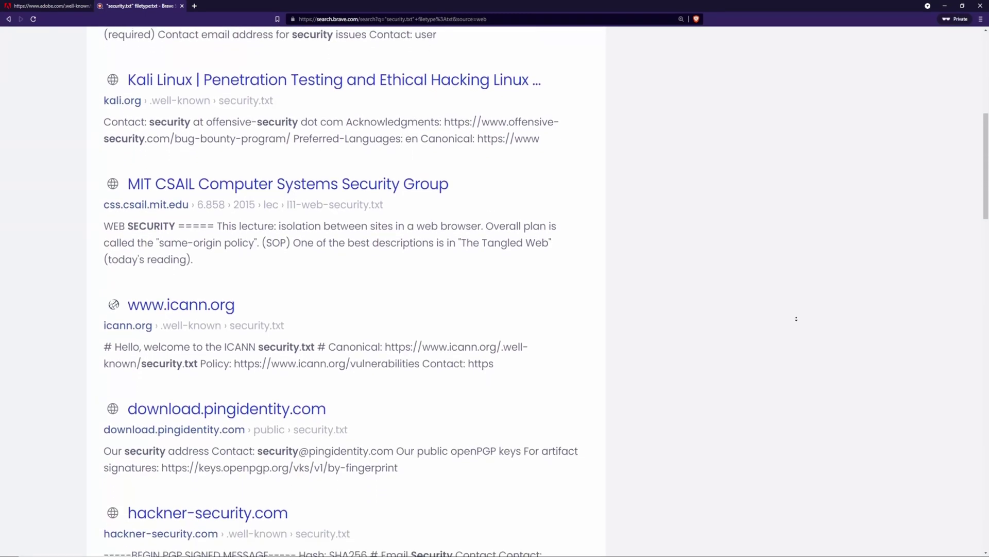
{"action": "scroll", "coordinate": [797, 318], "scroll_direction": "down", "scroll_amount": 3}
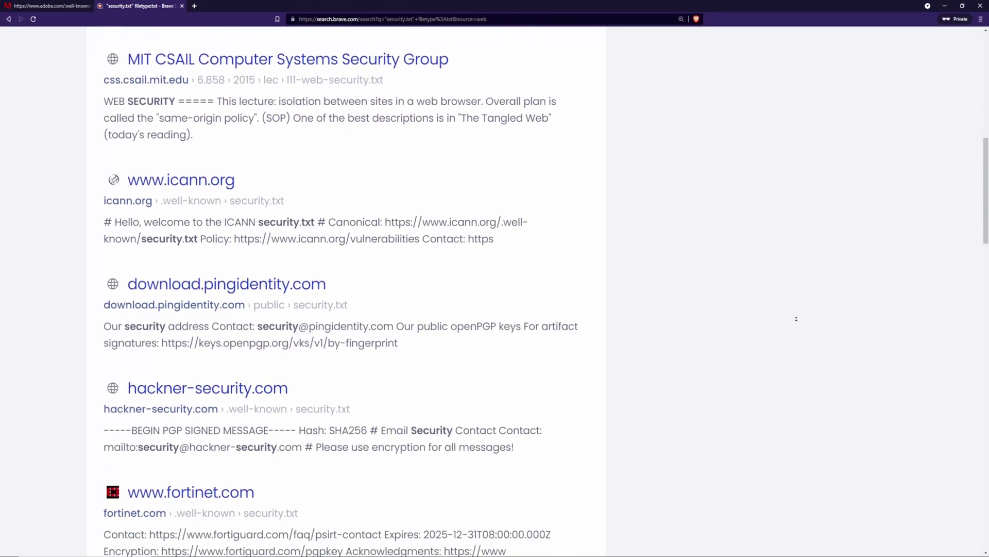
{"action": "scroll", "coordinate": [797, 319], "scroll_direction": "down", "scroll_amount": 3}
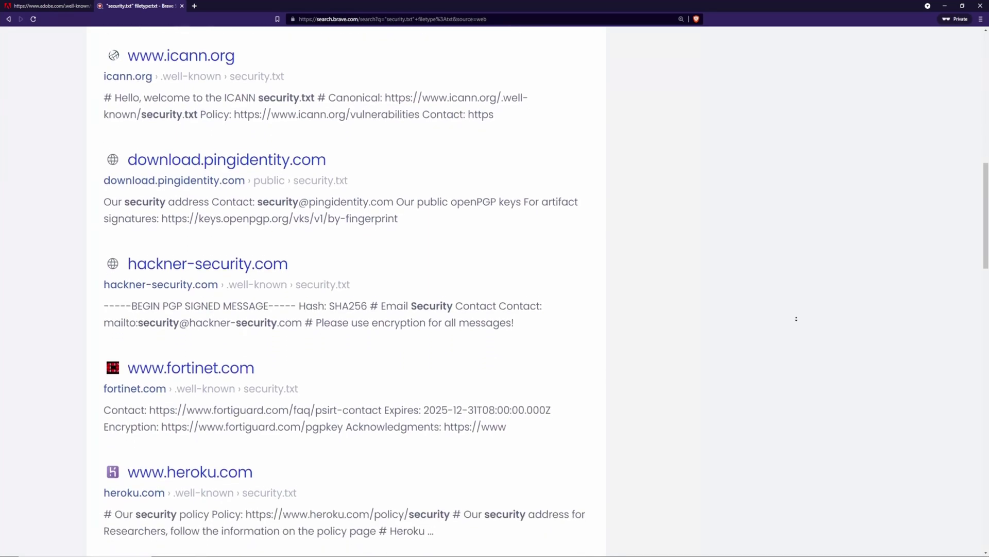
{"action": "scroll", "coordinate": [797, 318], "scroll_direction": "down", "scroll_amount": 2}
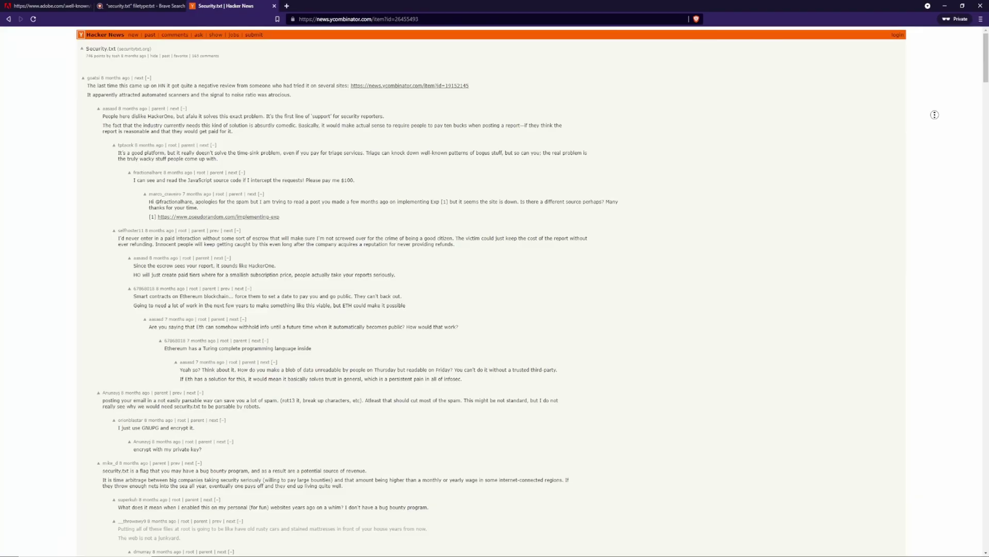
{"action": "scroll", "coordinate": [936, 121], "scroll_direction": "down", "scroll_amount": 2}
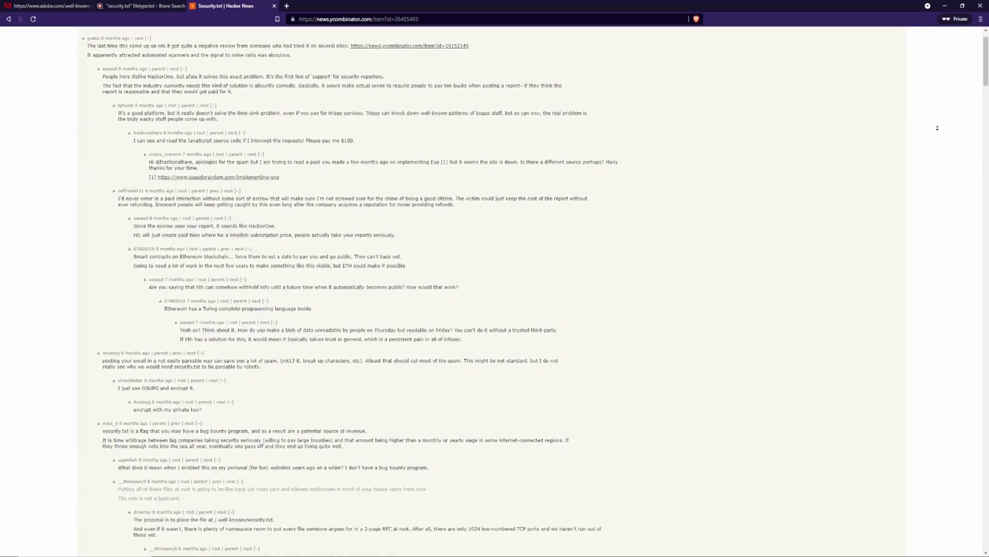
{"action": "scroll", "coordinate": [938, 127], "scroll_direction": "down", "scroll_amount": 2}
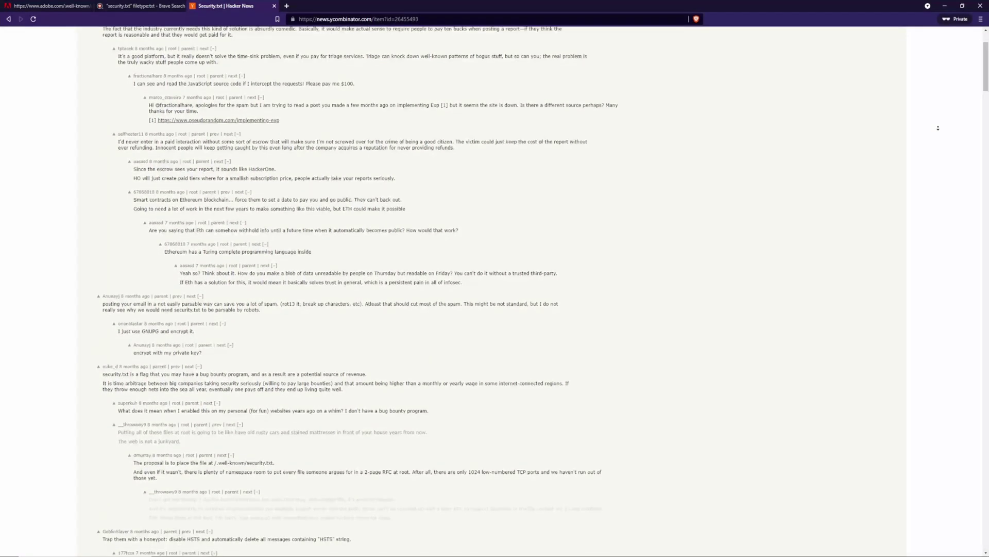
{"action": "scroll", "coordinate": [938, 128], "scroll_direction": "down", "scroll_amount": 2}
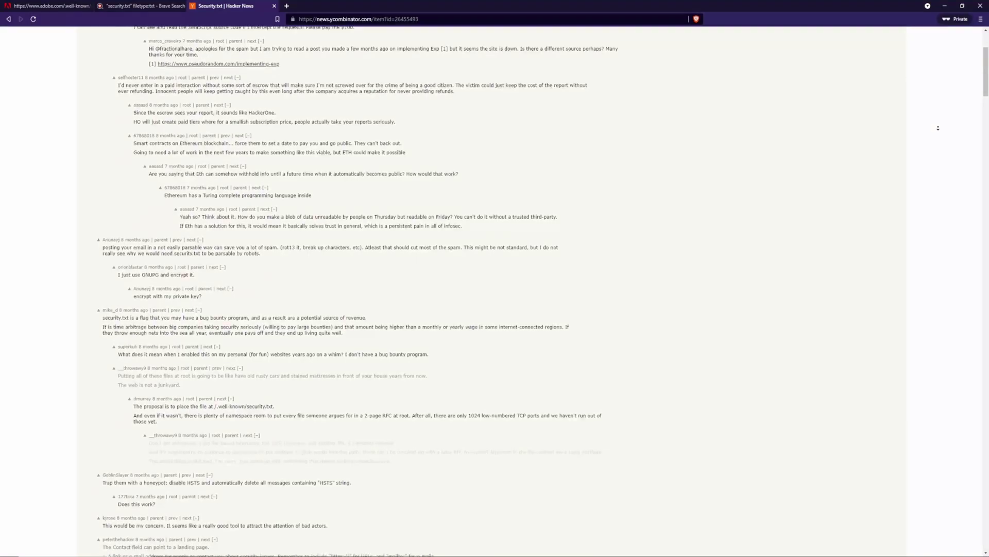
{"action": "scroll", "coordinate": [938, 128], "scroll_direction": "down", "scroll_amount": 2}
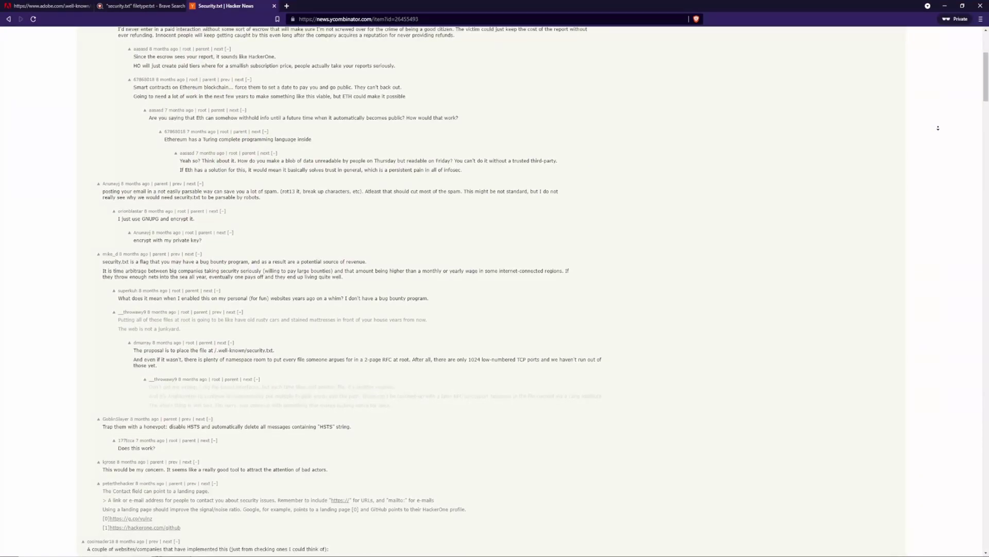
{"action": "scroll", "coordinate": [938, 128], "scroll_direction": "down", "scroll_amount": 2}
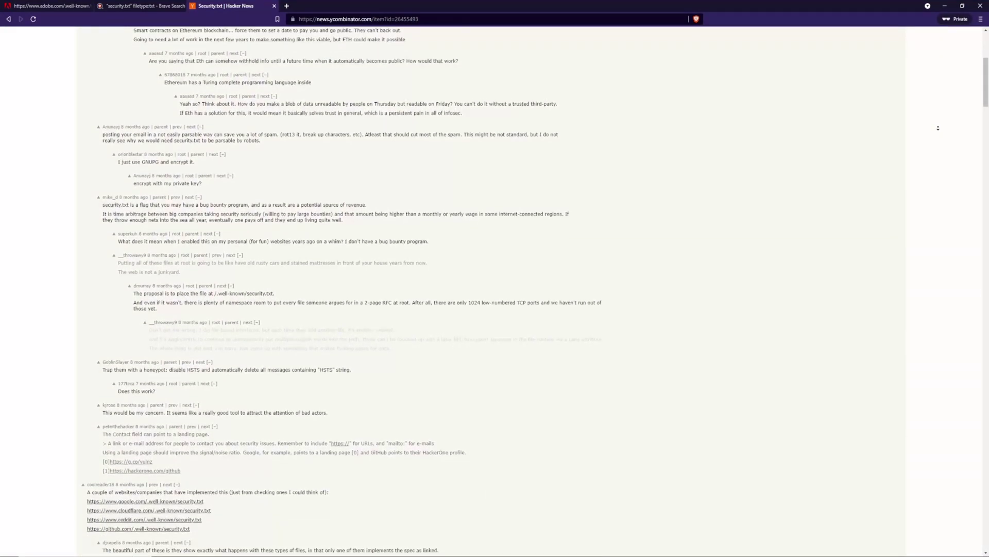
{"action": "scroll", "coordinate": [938, 128], "scroll_direction": "down", "scroll_amount": 2}
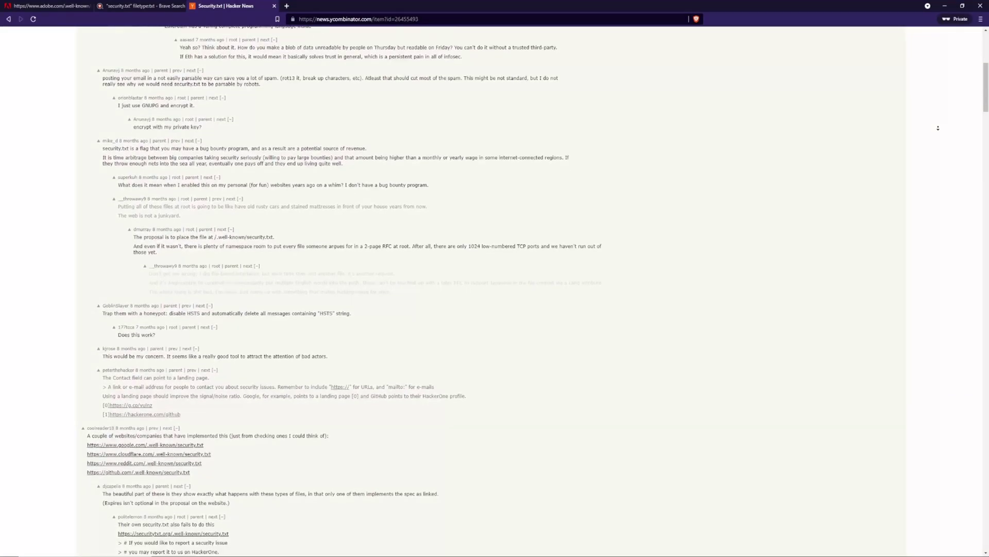
{"action": "scroll", "coordinate": [937, 128], "scroll_direction": "down", "scroll_amount": 2}
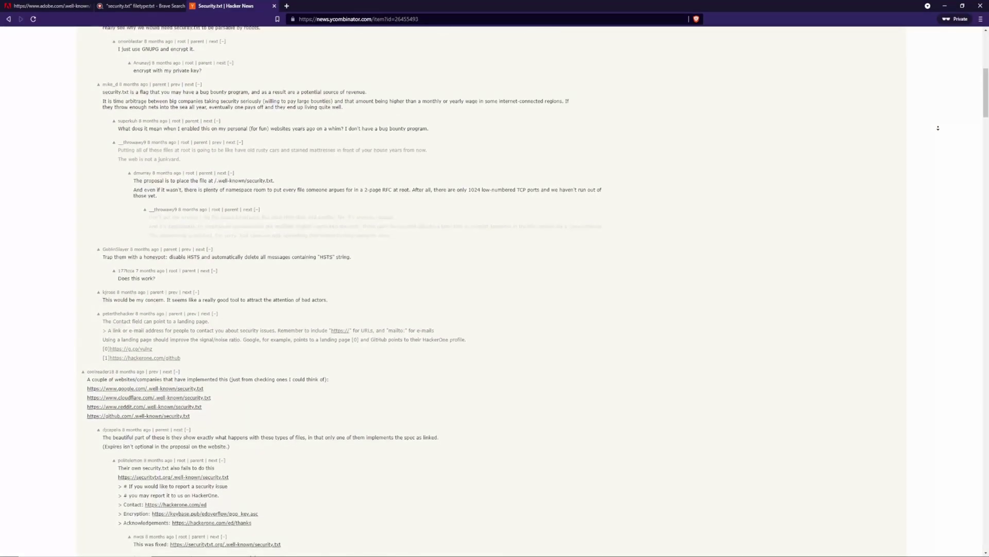
{"action": "scroll", "coordinate": [937, 128], "scroll_direction": "down", "scroll_amount": 2}
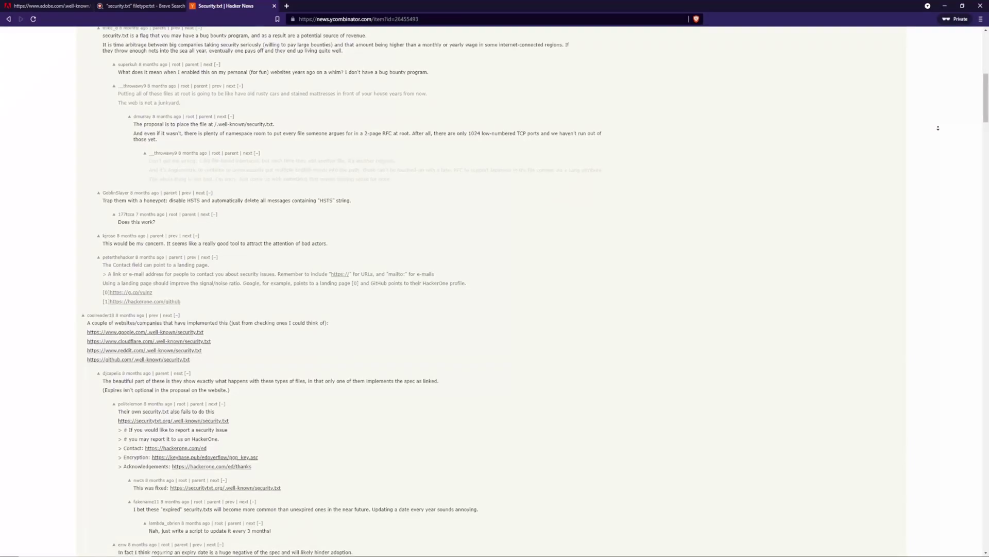
{"action": "scroll", "coordinate": [938, 127], "scroll_direction": "down", "scroll_amount": 2}
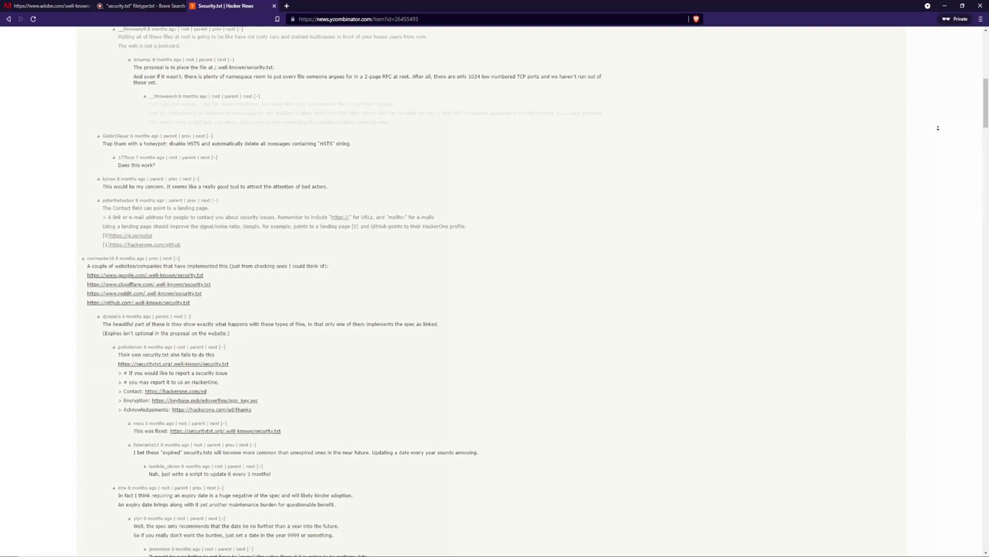
{"action": "scroll", "coordinate": [938, 128], "scroll_direction": "down", "scroll_amount": 2}
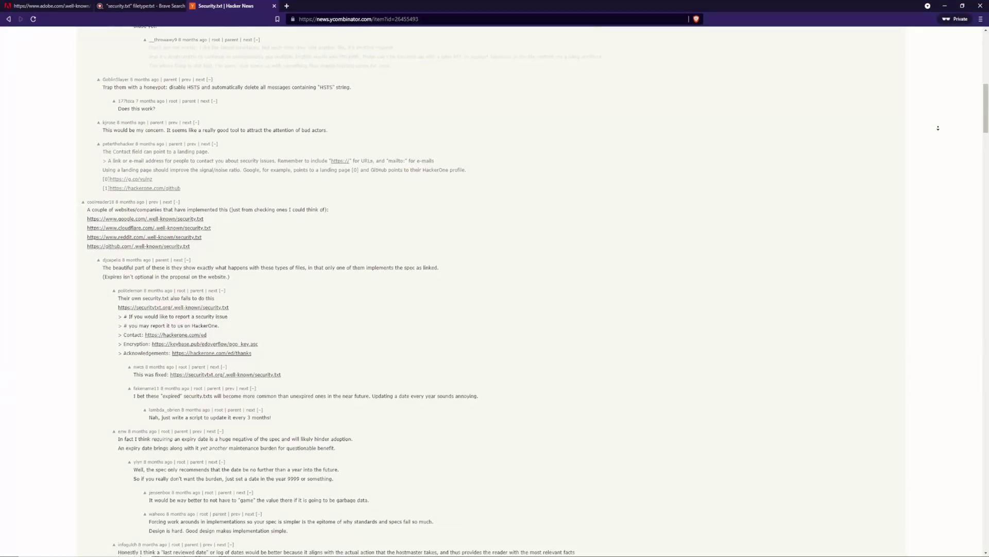
{"action": "scroll", "coordinate": [938, 127], "scroll_direction": "down", "scroll_amount": 2}
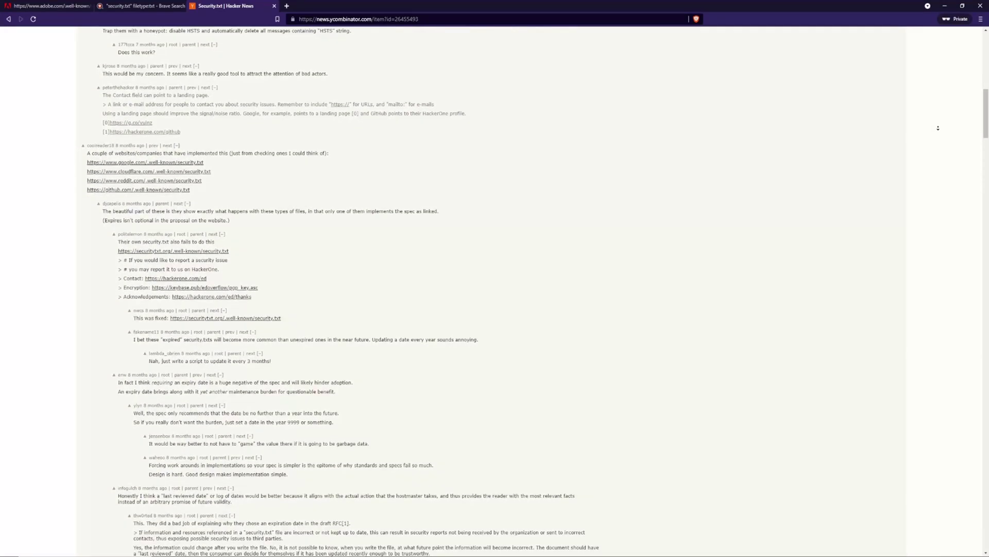
{"action": "scroll", "coordinate": [938, 128], "scroll_direction": "down", "scroll_amount": 2}
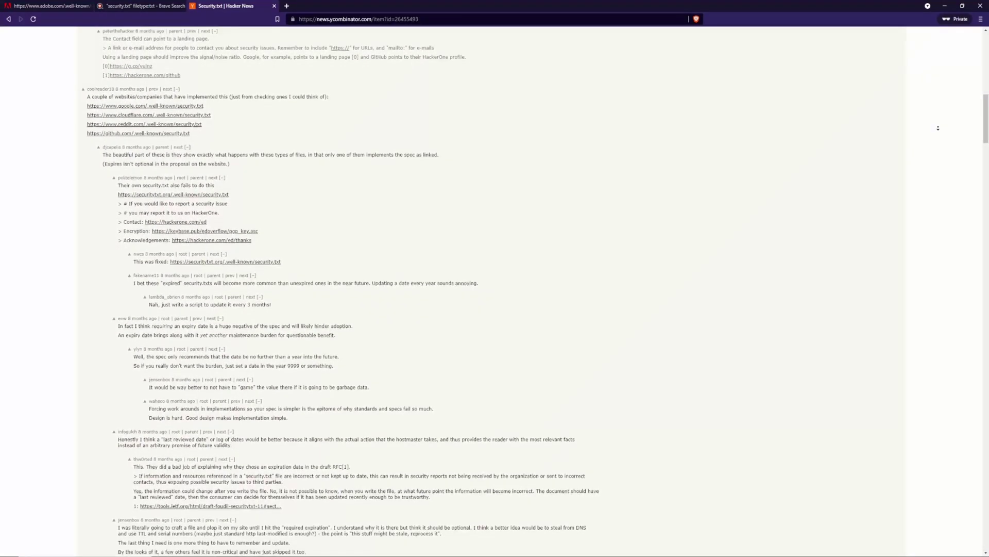
{"action": "scroll", "coordinate": [938, 128], "scroll_direction": "down", "scroll_amount": 2}
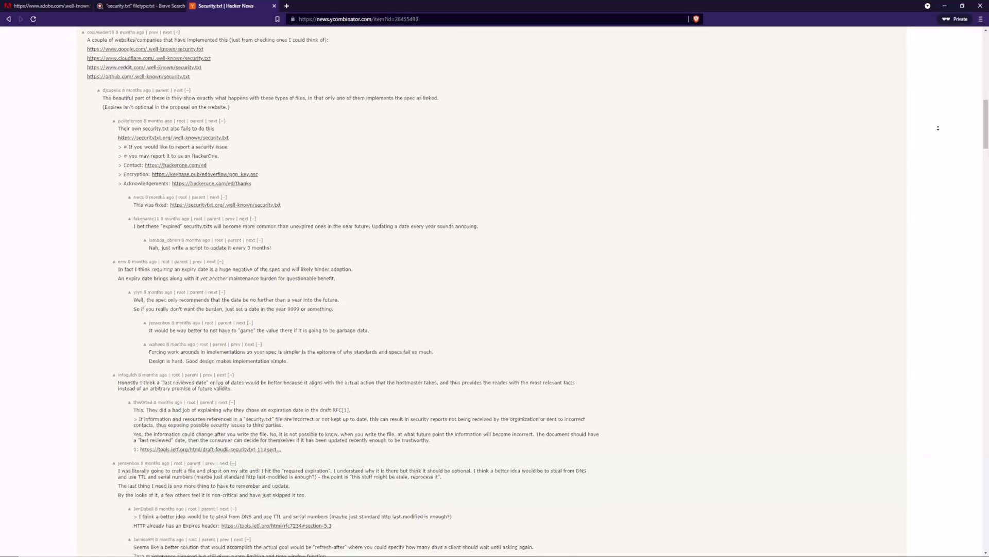
{"action": "scroll", "coordinate": [937, 128], "scroll_direction": "down", "scroll_amount": 2}
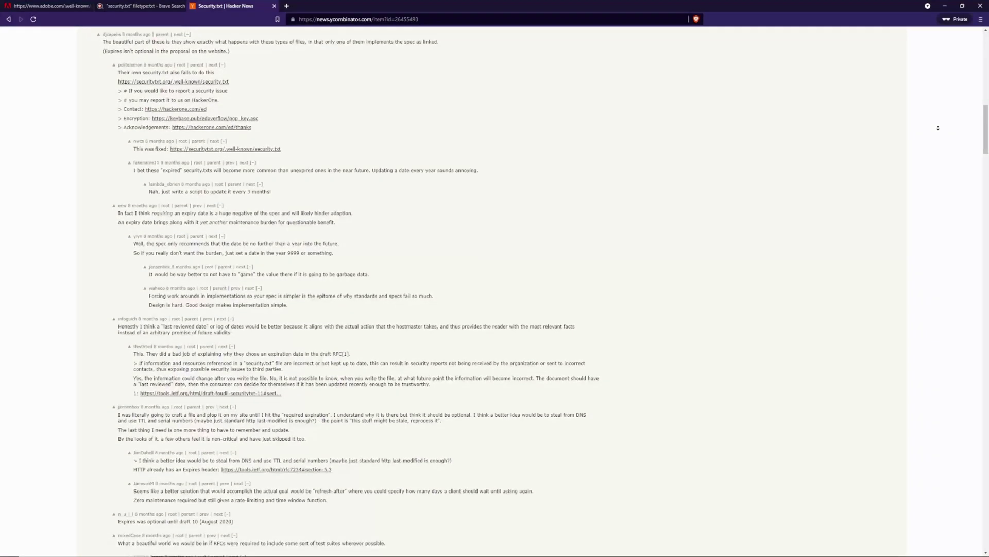
{"action": "scroll", "coordinate": [938, 128], "scroll_direction": "down", "scroll_amount": 2}
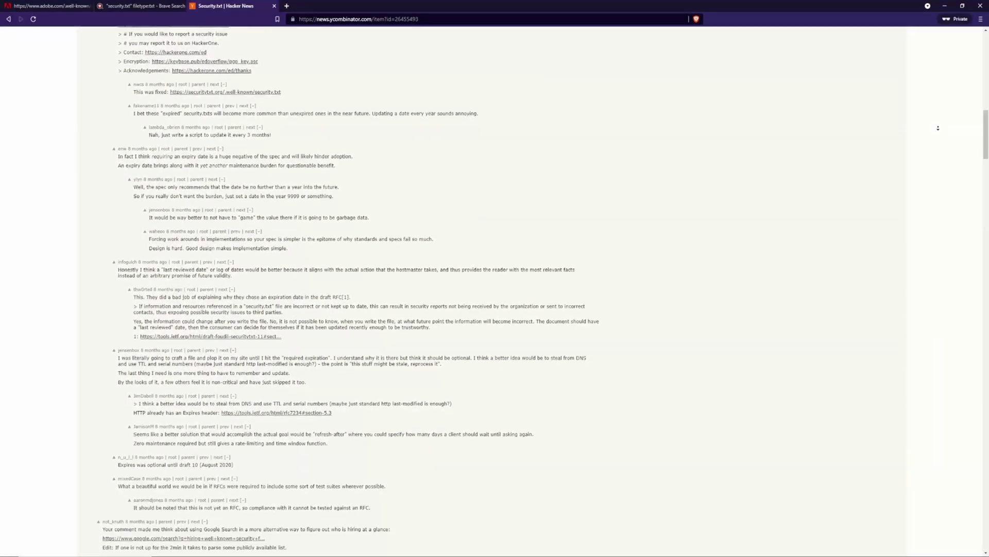
{"action": "scroll", "coordinate": [938, 127], "scroll_direction": "down", "scroll_amount": 2}
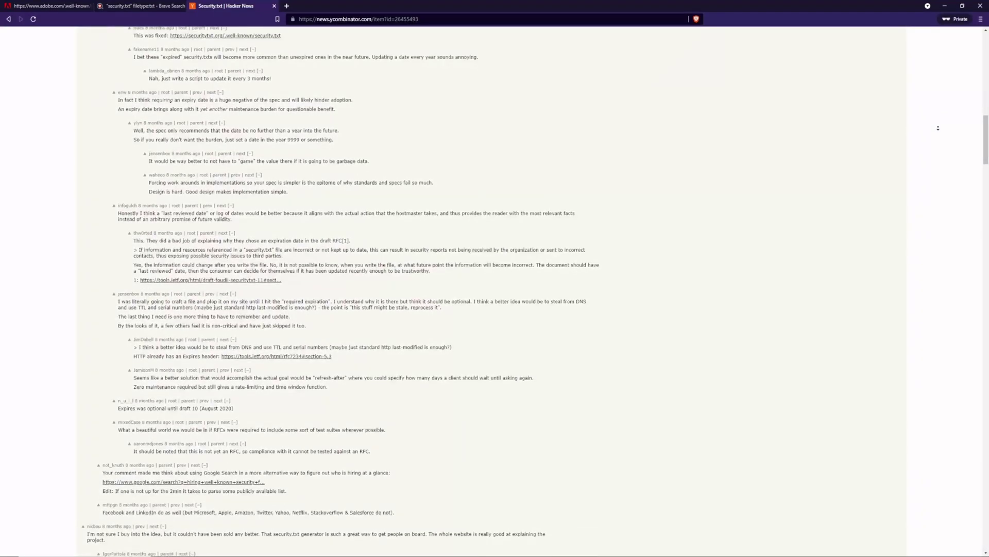
{"action": "scroll", "coordinate": [938, 127], "scroll_direction": "down", "scroll_amount": 2}
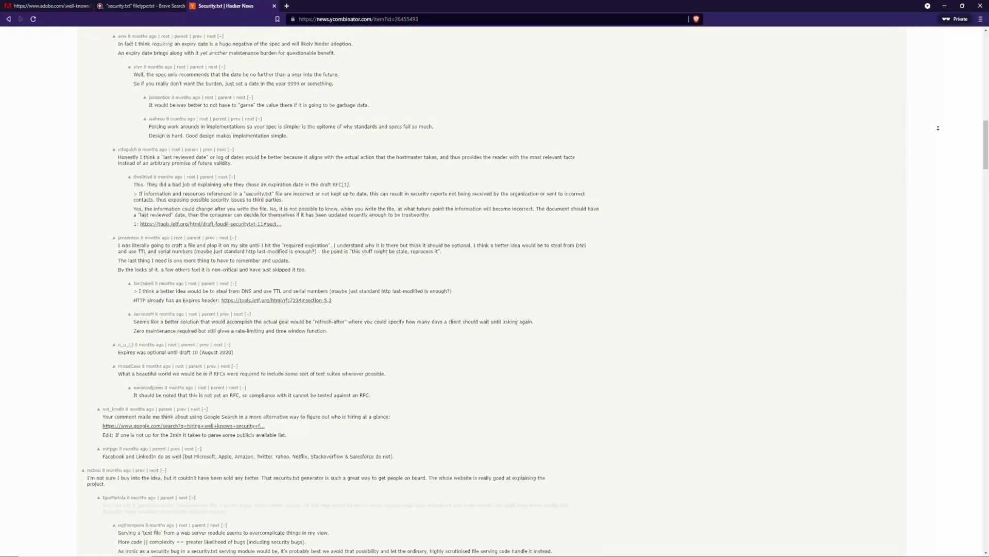
{"action": "scroll", "coordinate": [937, 127], "scroll_direction": "down", "scroll_amount": 2}
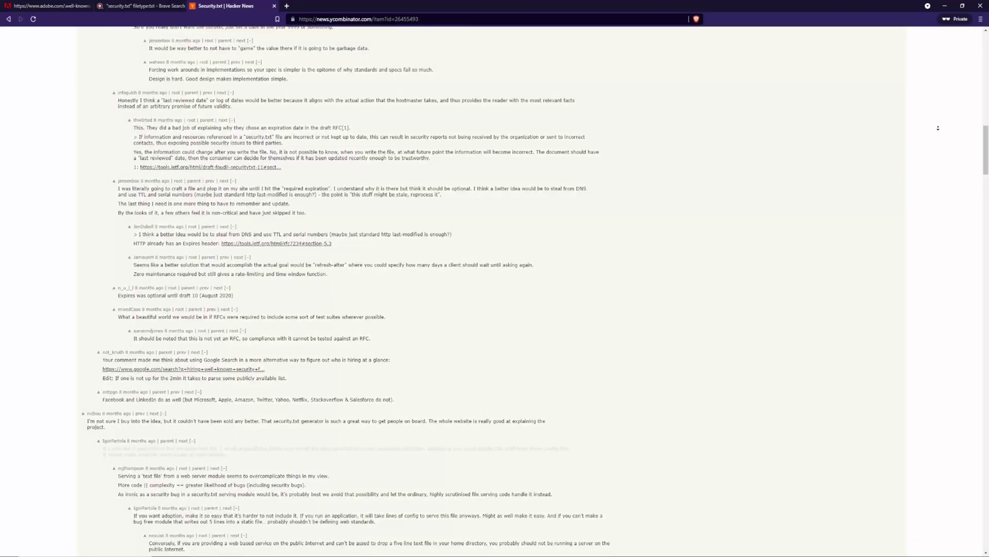
{"action": "scroll", "coordinate": [937, 127], "scroll_direction": "down", "scroll_amount": 2}
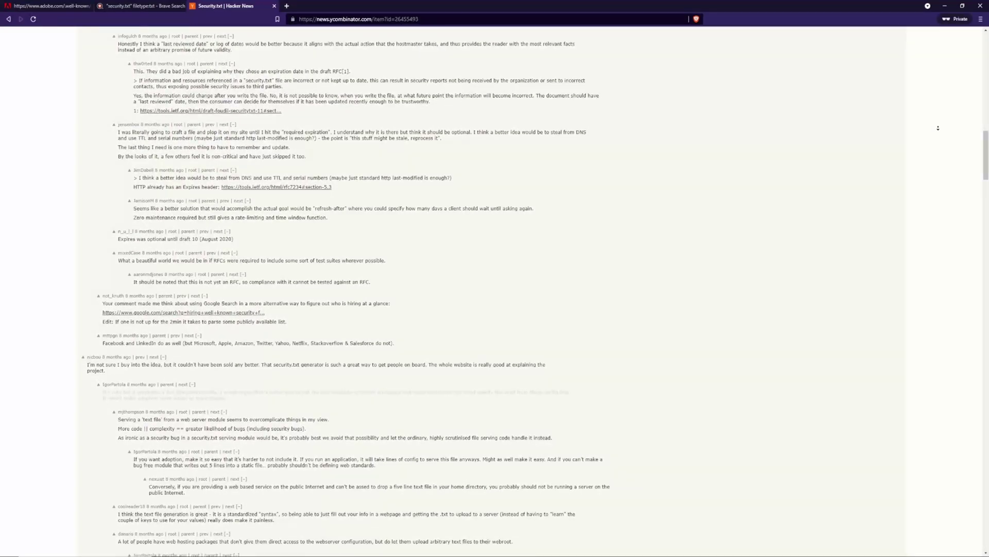